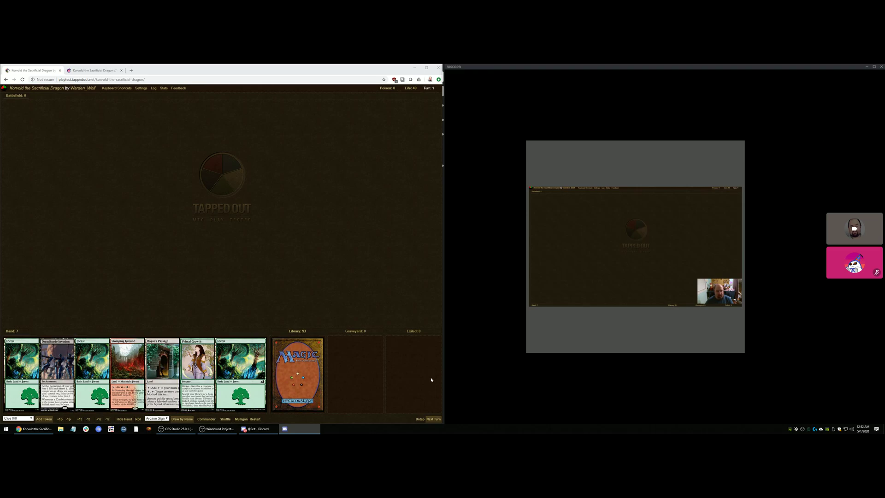
Leave Discord's full-screen call view so the DM list and chat reappear.
mouse_move(632, 316)
double_click(719, 291)
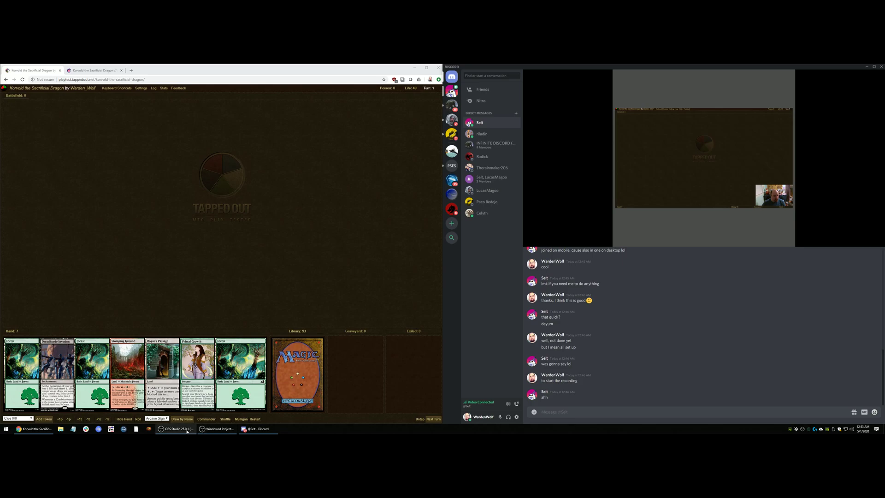
Close the OBS windowed preview projector and bring OBS Studio to the front.
mouse_move(241, 432)
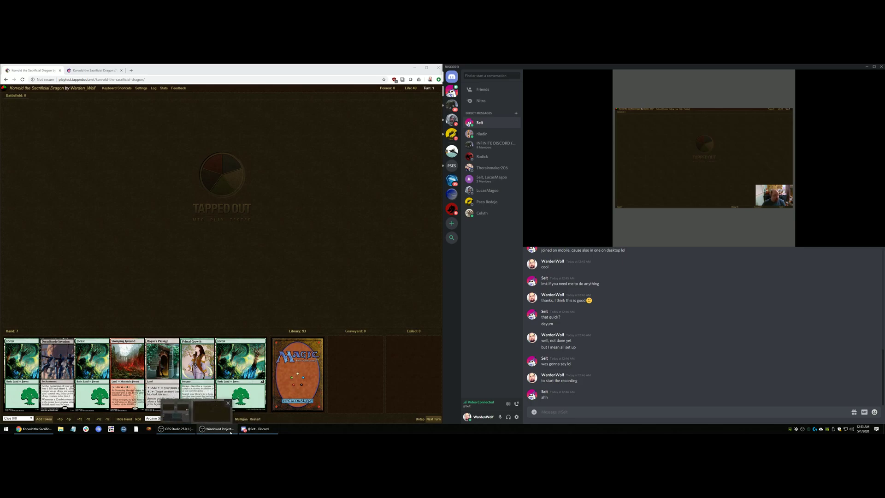
click(211, 409)
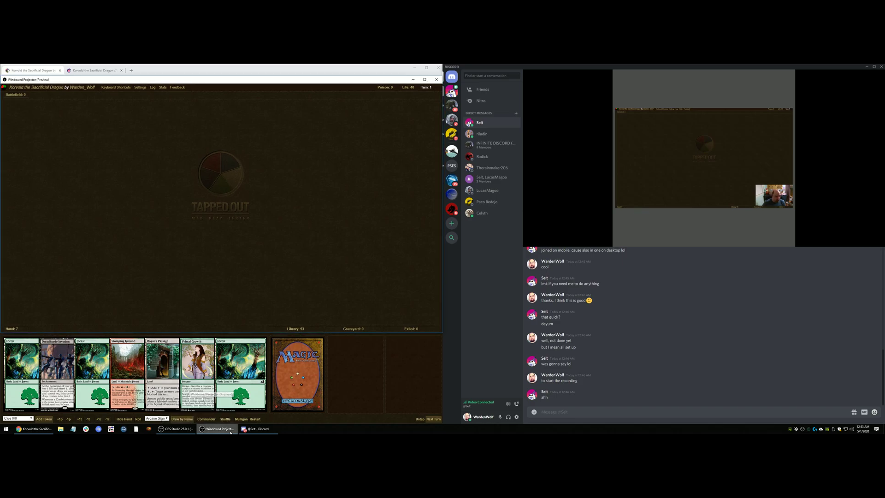
click(437, 80)
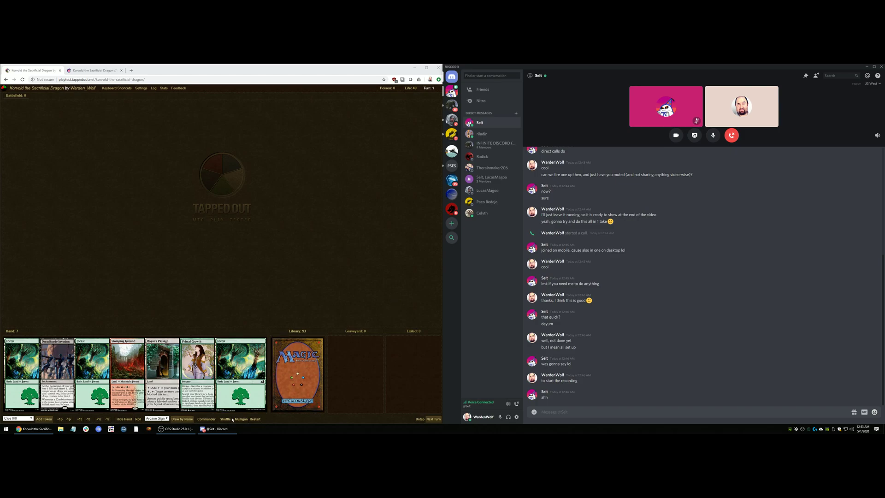
click(176, 428)
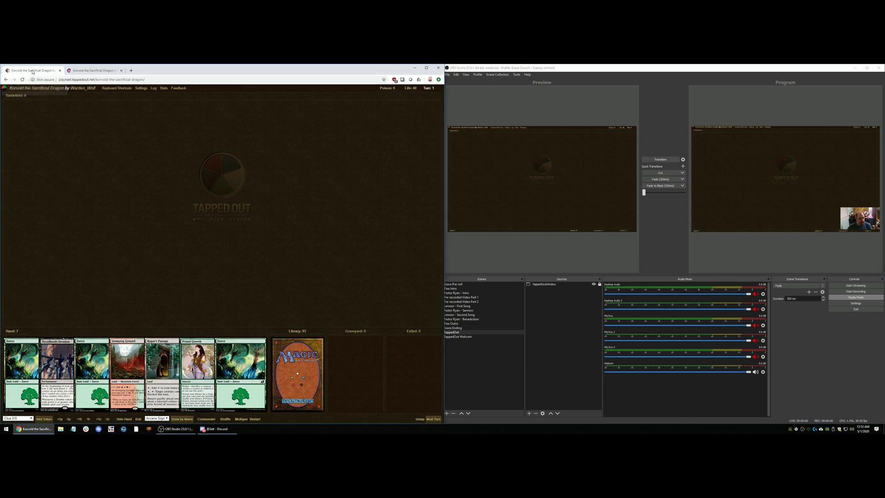
Close the TappedOut playtest tab in Chrome, leaving the Moxfield playtest showing.
key(ctrl+w)
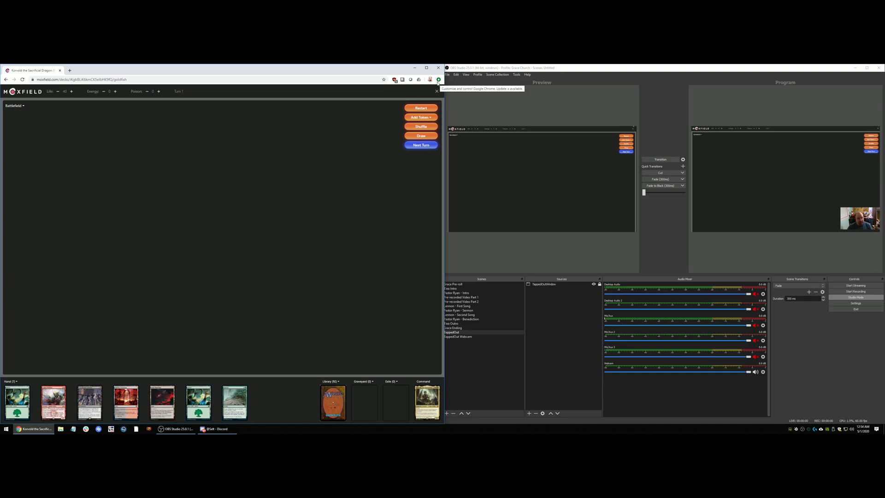
click(437, 82)
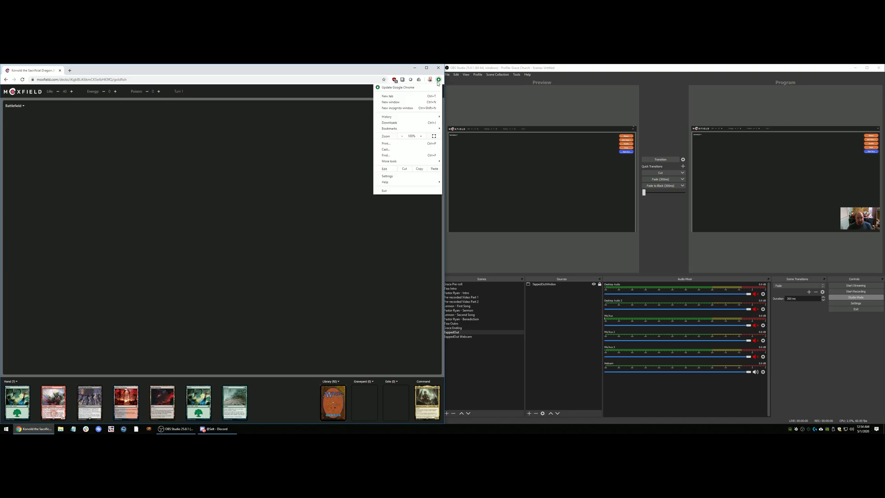
click(396, 181)
scroll(393, 181, down, 2)
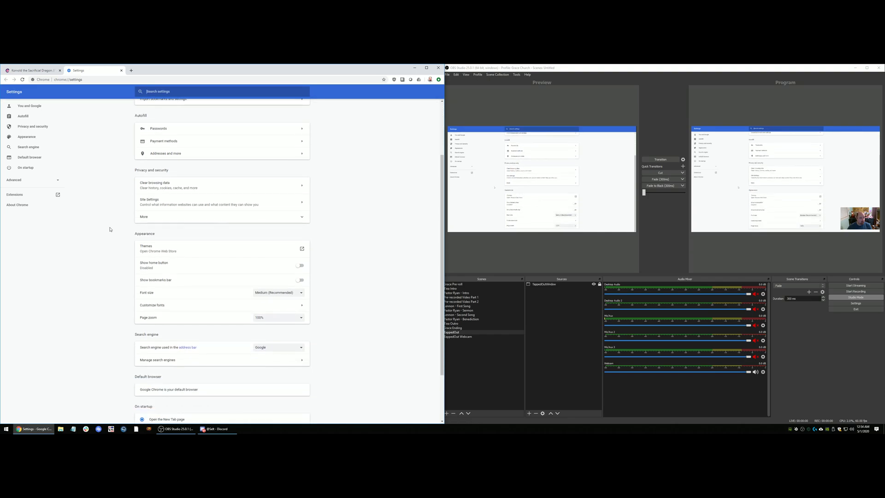
click(163, 93)
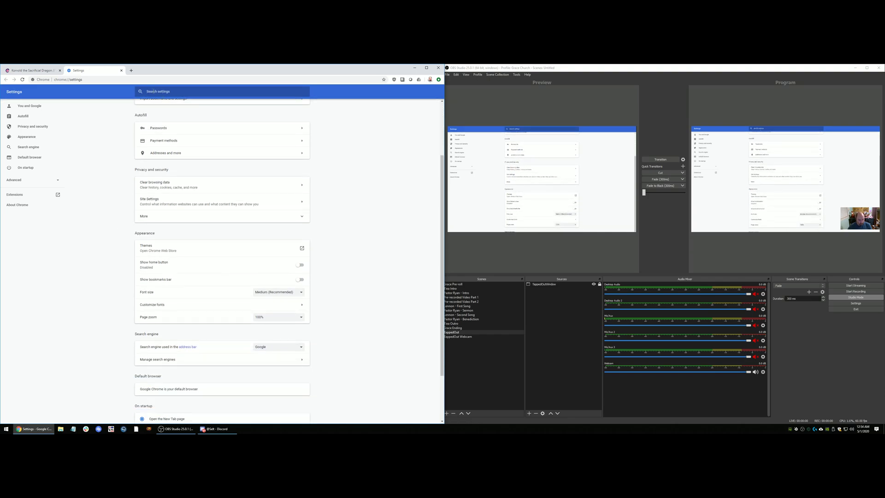
text(hardware)
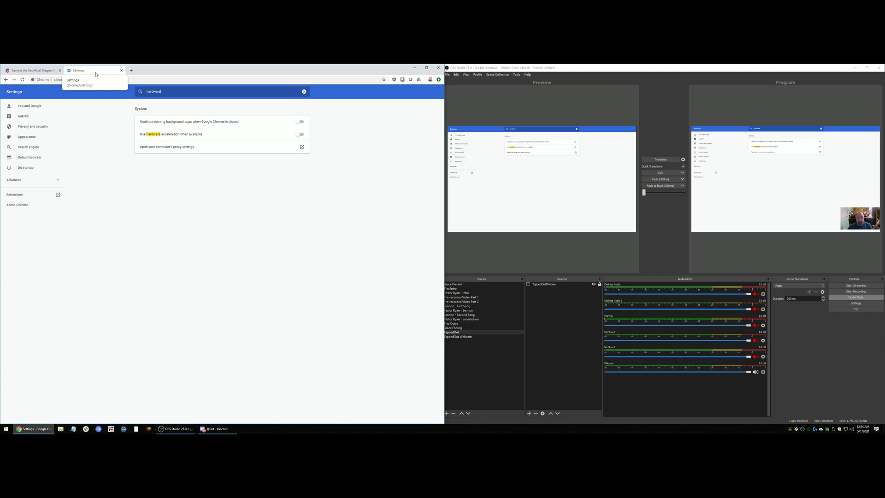
click(122, 70)
click(507, 100)
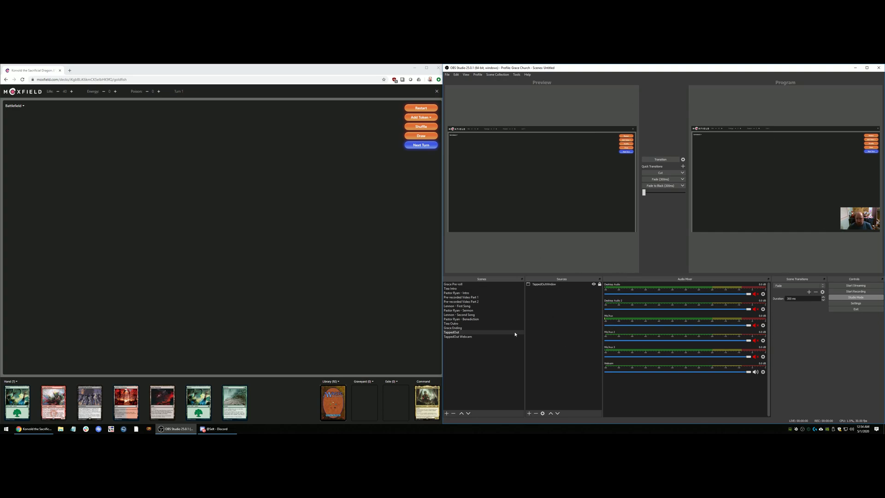
Create a new OBS scene named 'Moxfield'.
right_click(468, 358)
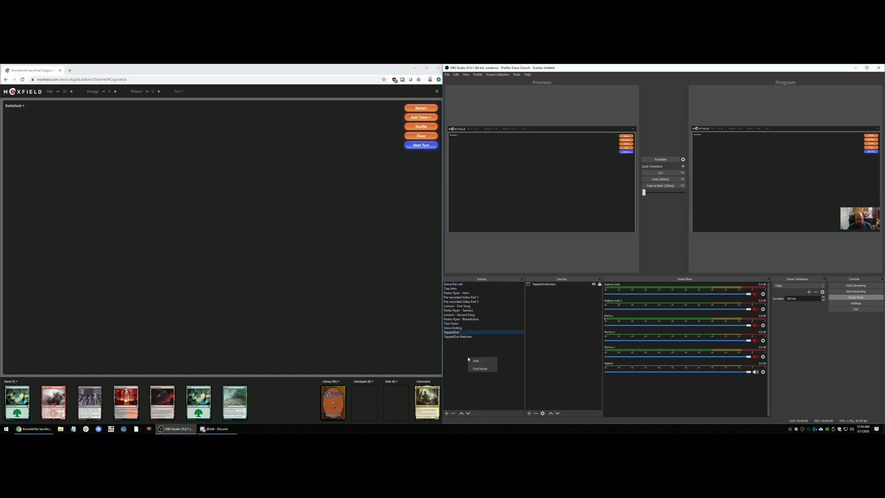
click(482, 360)
text(Moxfield)
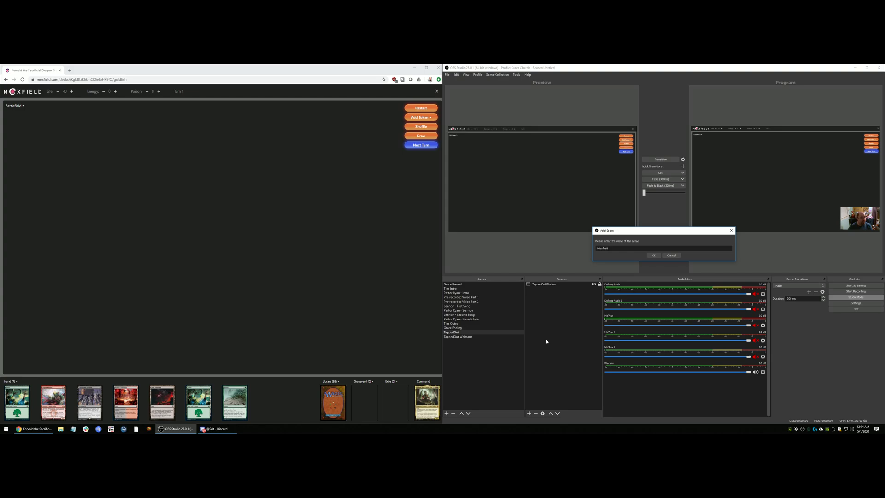
click(654, 255)
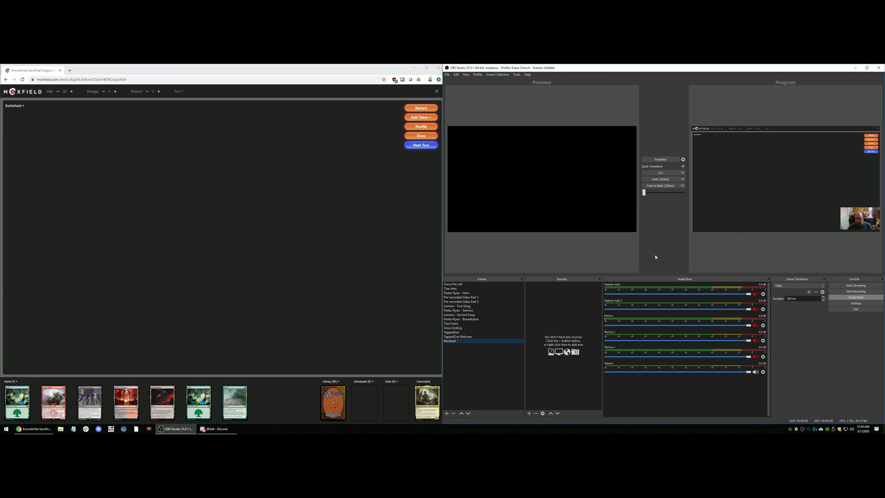
Add a Window Capture source 'Moxfield in Chrome' targeting the Chrome Moxfield window.
right_click(562, 312)
mouse_move(583, 313)
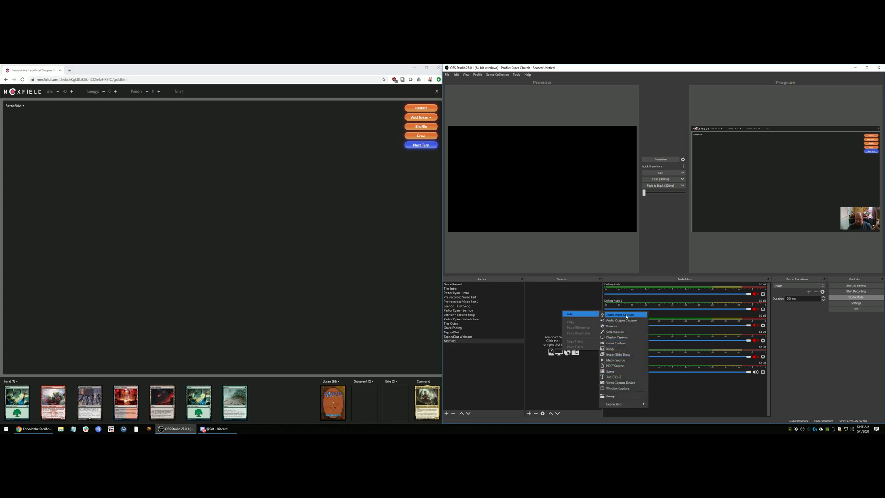
click(617, 388)
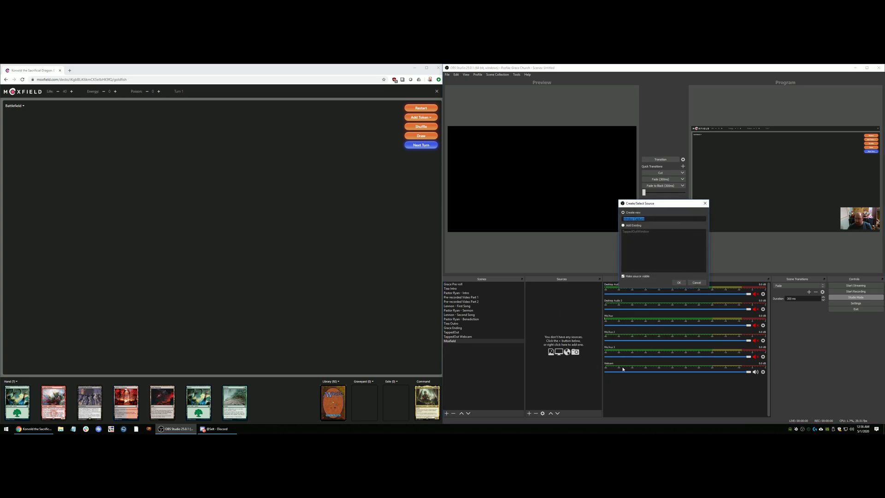
text(Moxfield in Chrome)
click(678, 282)
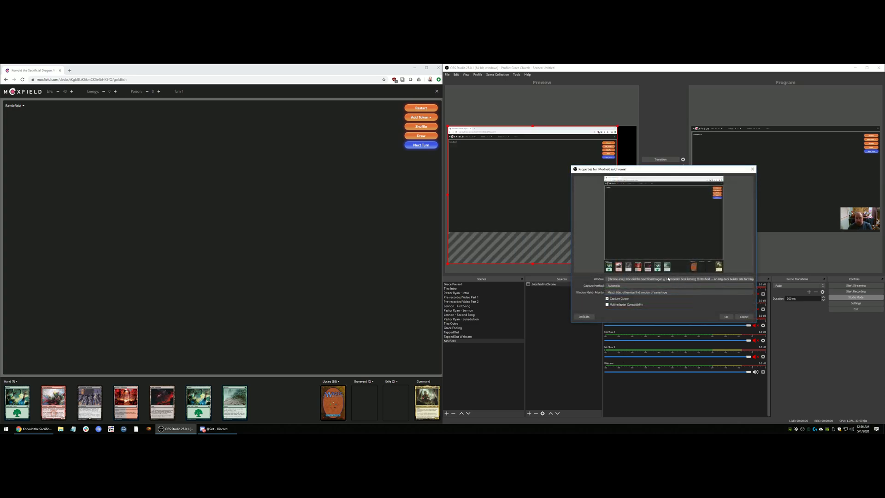
click(628, 279)
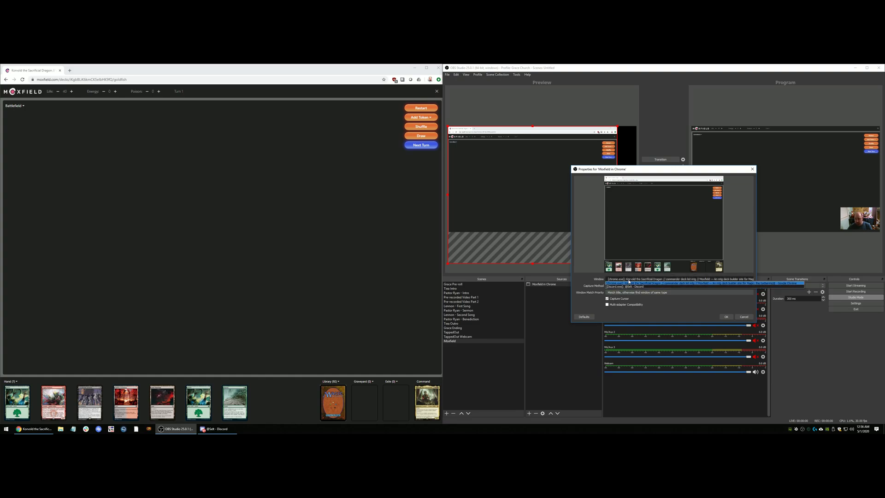
click(621, 284)
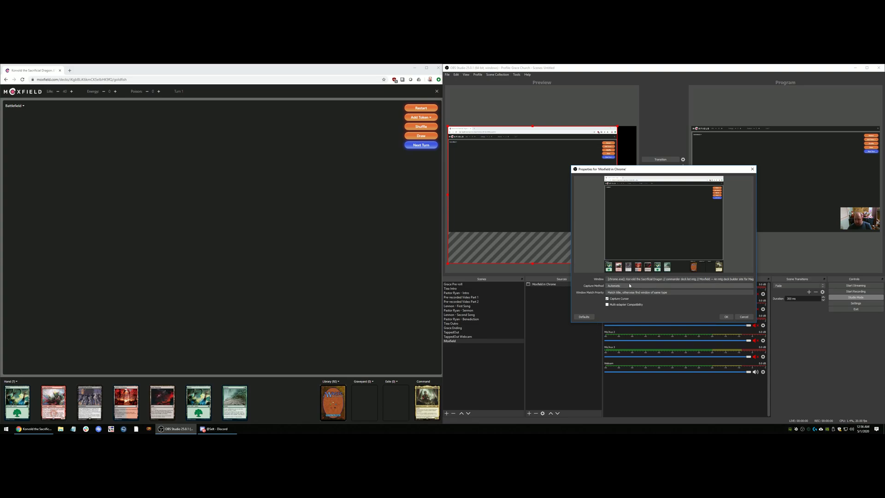
click(726, 317)
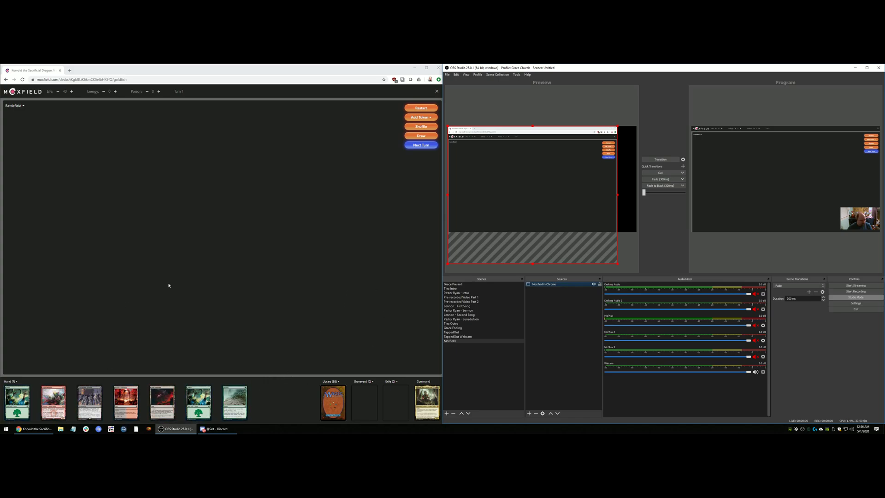
Raise Chrome's page zoom on the Moxfield playtest step by step to 200%.
click(439, 80)
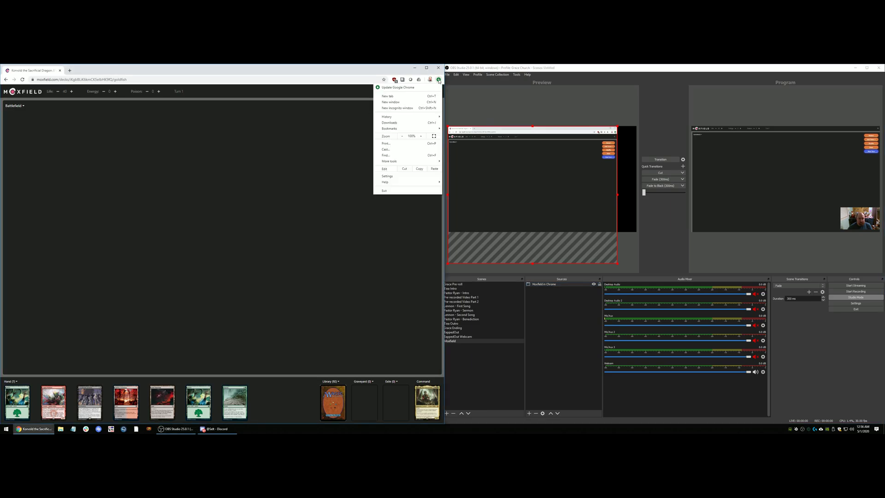
click(420, 136)
click(421, 136)
click(420, 137)
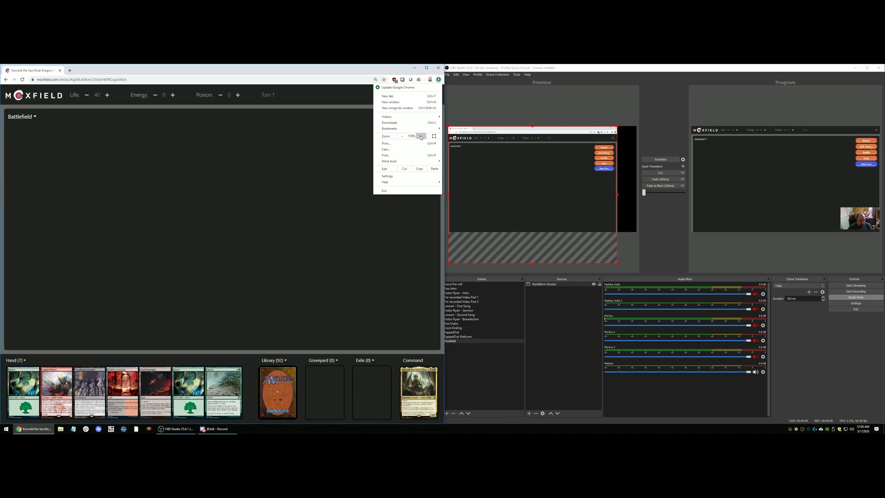
click(421, 137)
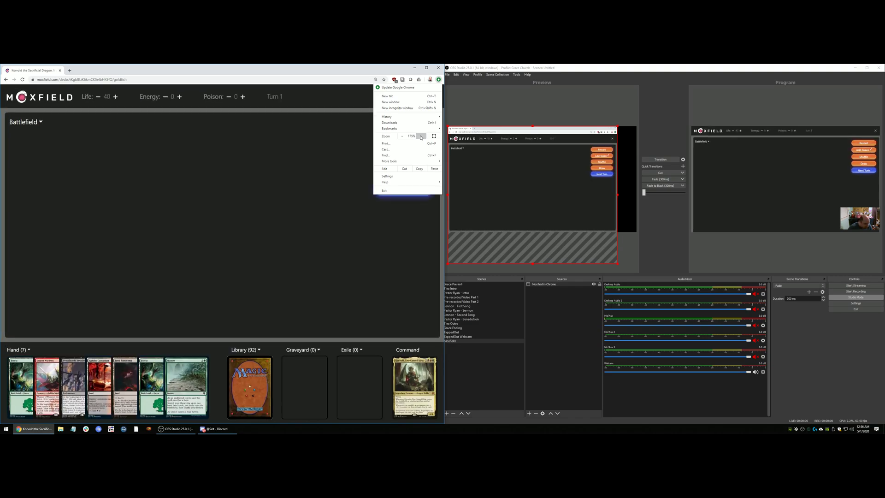
click(420, 136)
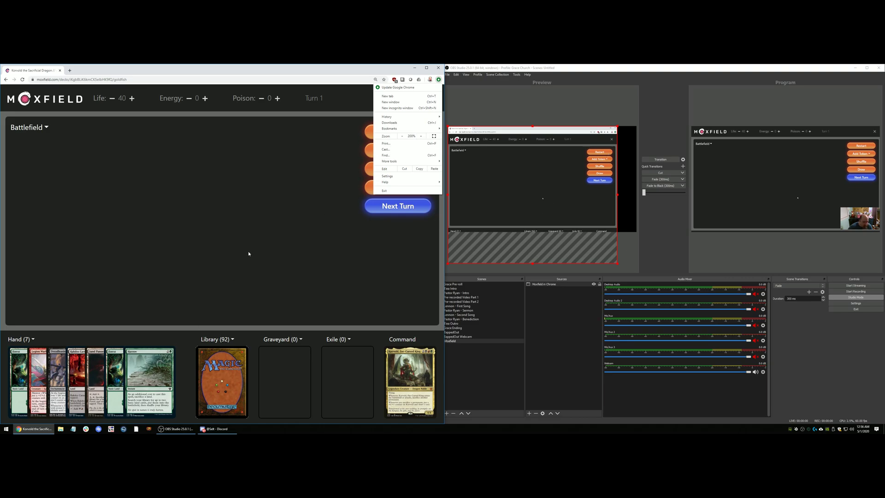
click(270, 261)
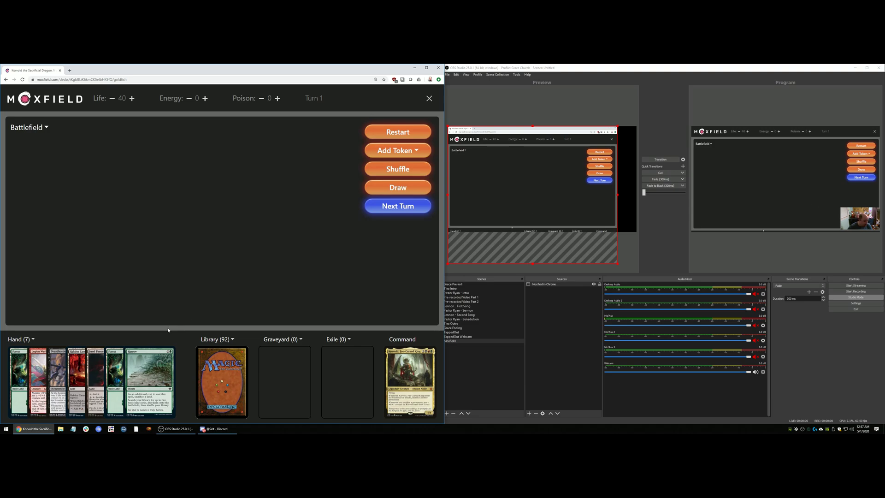
Enlarge the Moxfield in Chrome capture in the preview and shift it upward.
mouse_move(173, 384)
click(438, 80)
click(440, 80)
mouse_move(167, 396)
mouse_move(618, 266)
mouse_down()
mouse_move(628, 279)
mouse_move(620, 267)
mouse_up()
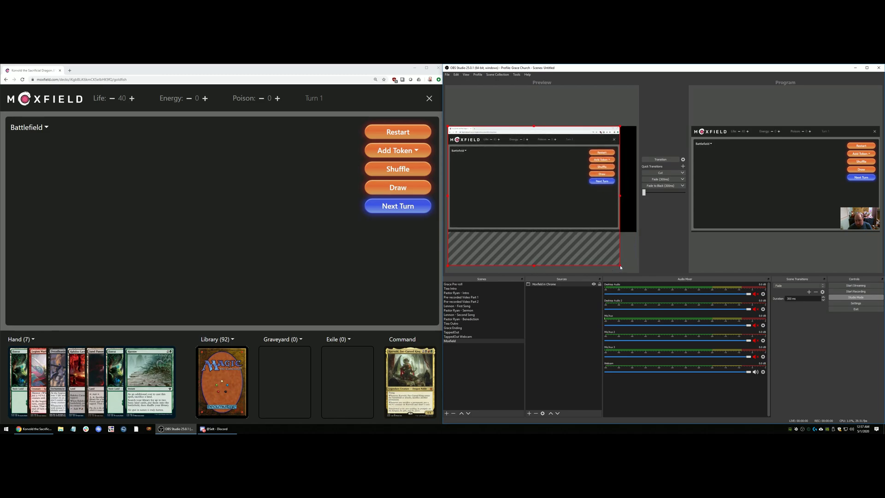
drag(621, 267, 637, 278)
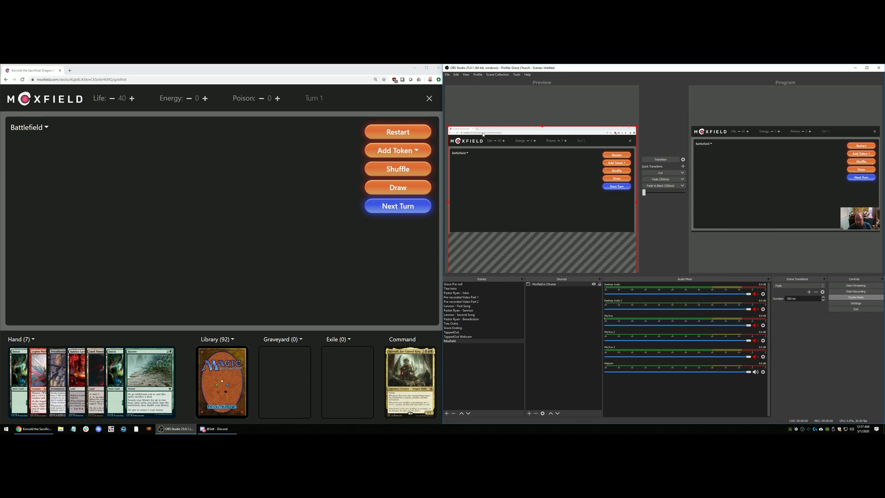
drag(515, 130, 515, 118)
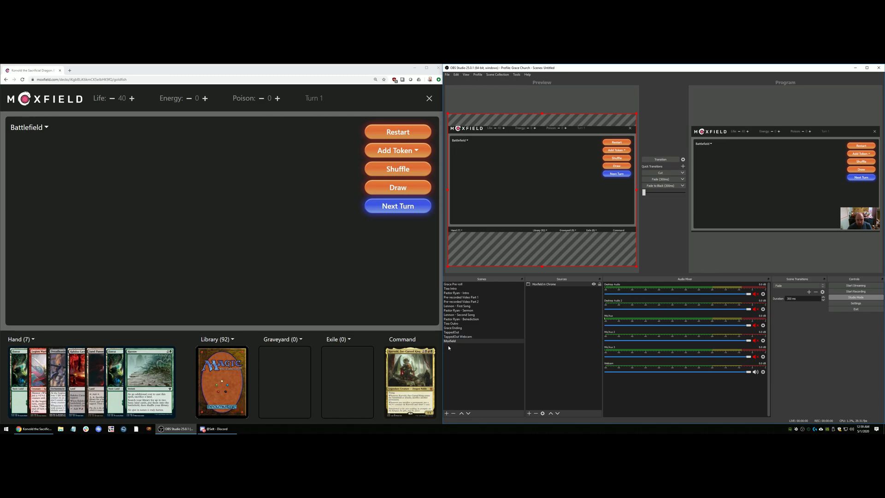
Lock the Moxfield in Chrome source and place a Windowed Projector (Preview) over the Moxfield page.
click(600, 284)
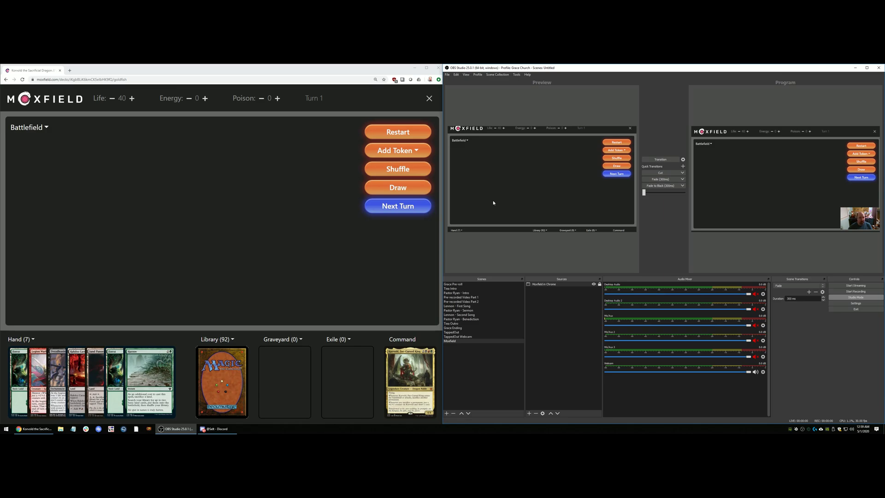
right_click(530, 181)
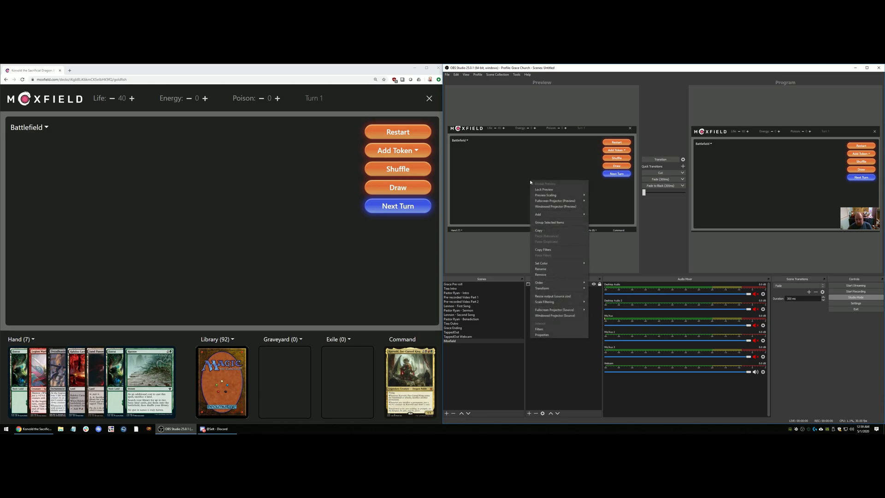
click(555, 207)
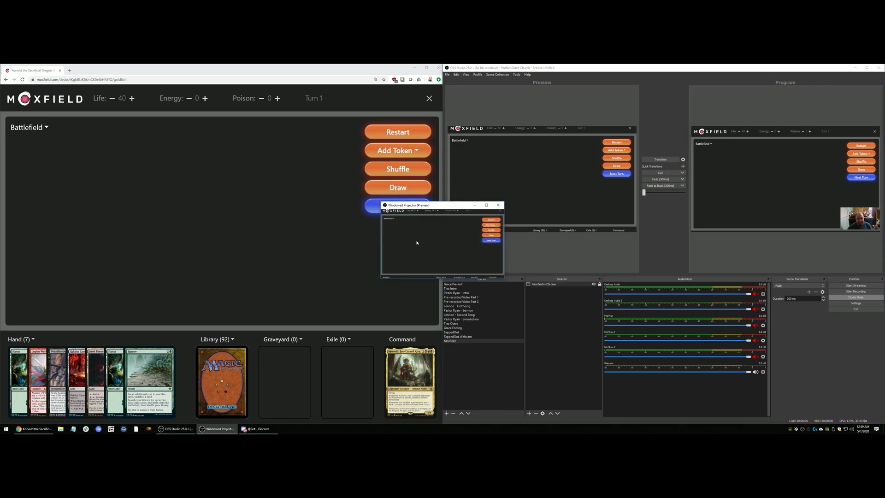
drag(424, 208, 351, 170)
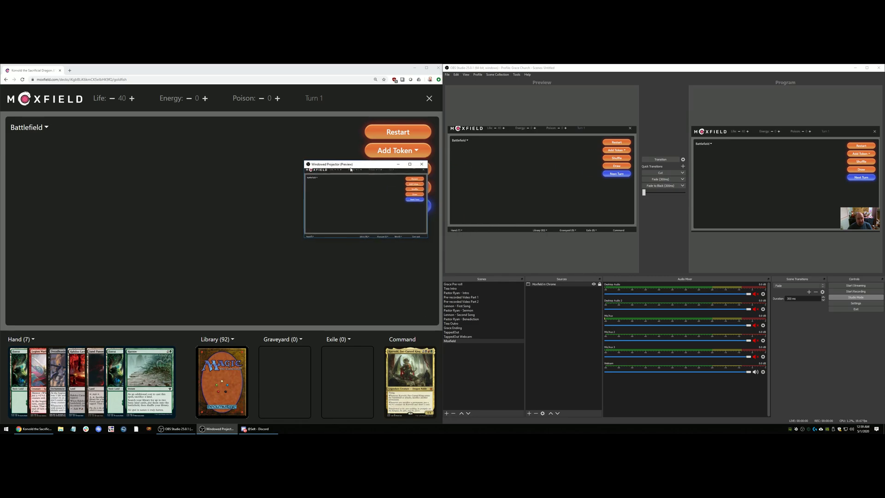